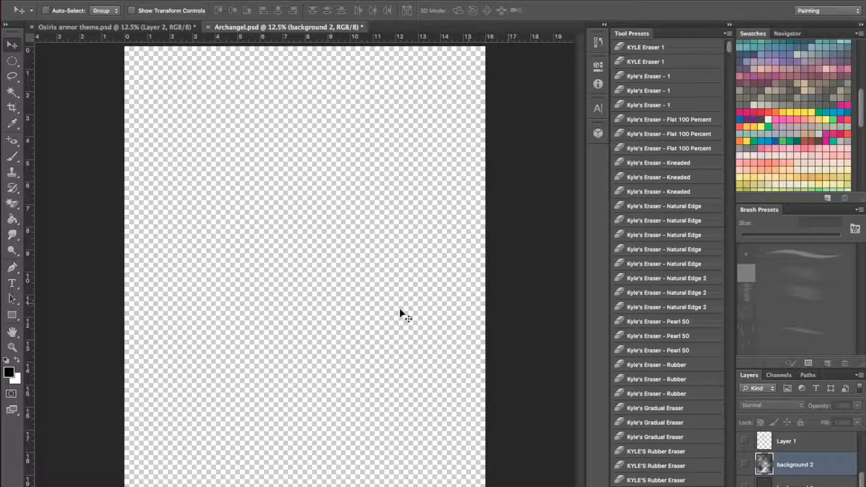
Show the plain dark grey background layer beneath background 2, and show the Layer 1 anatomy figure.
scroll(790, 447, "up", 10)
scroll(789, 447, "down", 10)
mouse_move(770, 367)
left_mouse_down()
mouse_move(771, 288)
mouse_move(774, 380)
mouse_move(772, 364)
left_mouse_up()
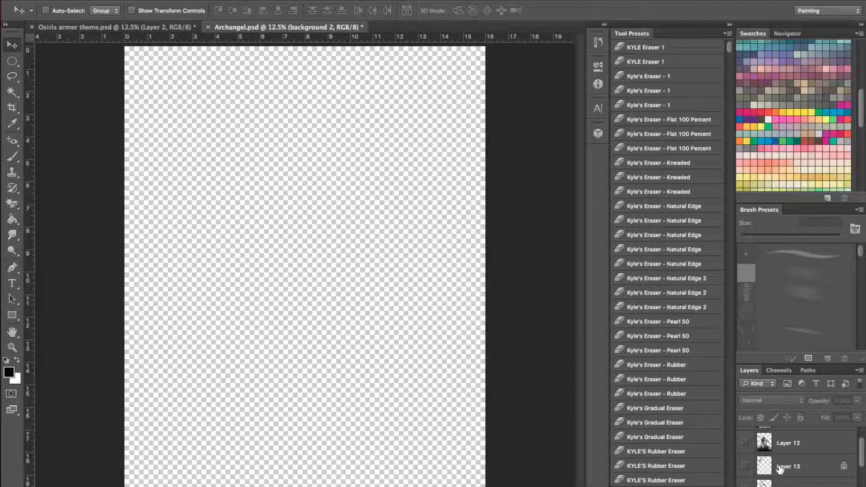
scroll(781, 470, "down", 5)
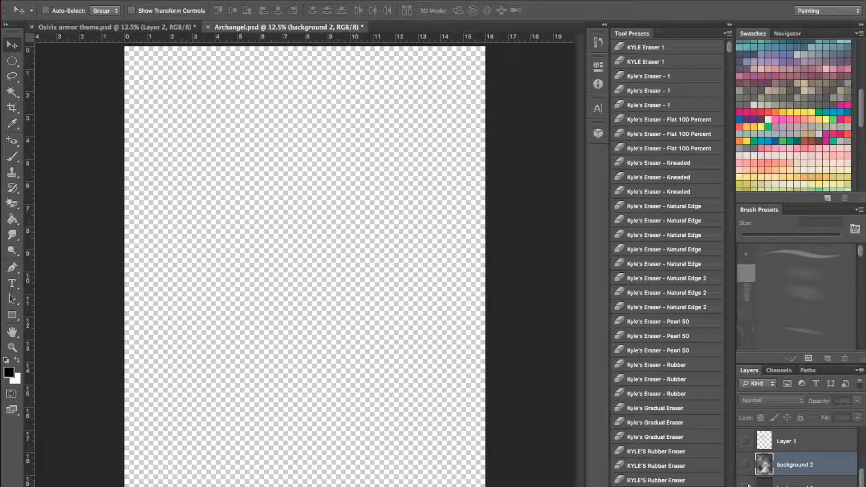
left_click(746, 484)
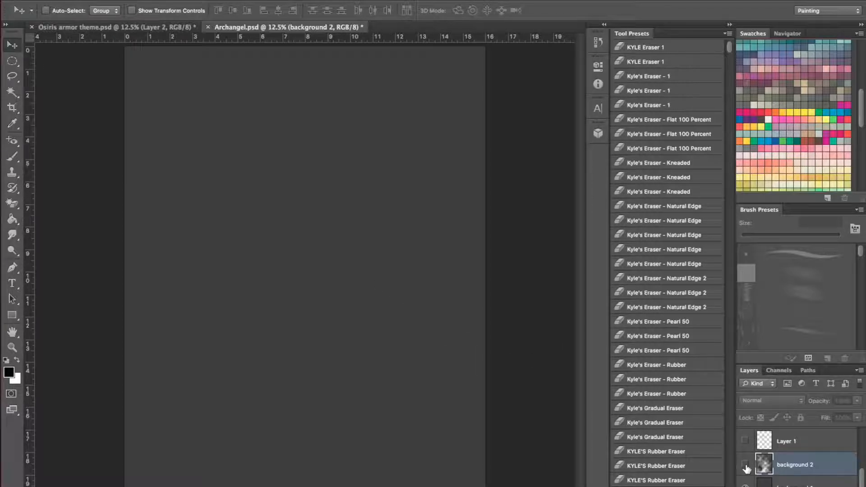
left_click(745, 441)
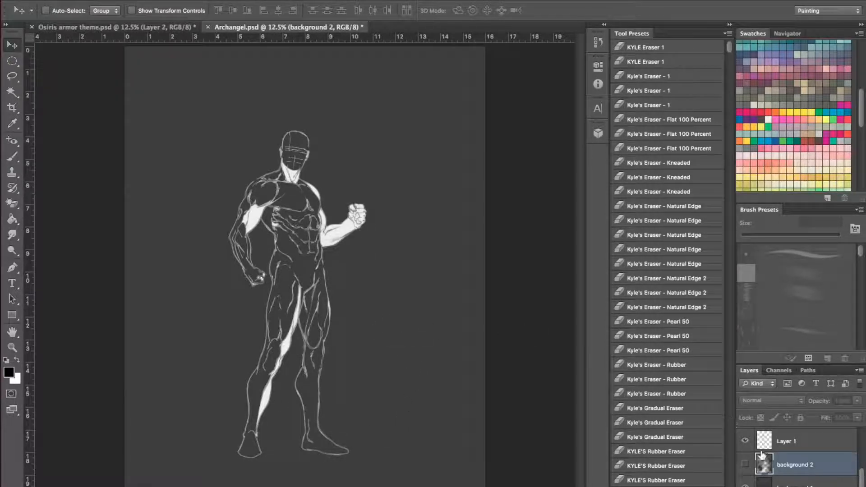
Set the opacity of Layer 1, the anatomy figure, to 13%.
scroll(762, 449, "up", 5)
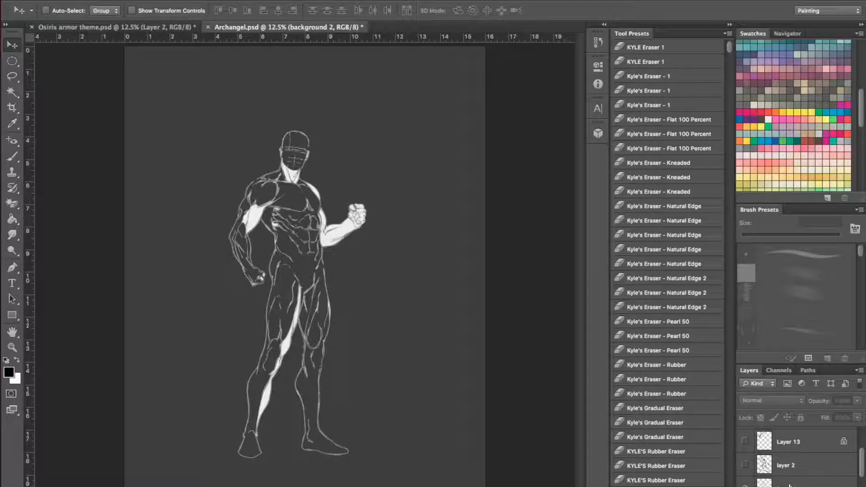
left_click(794, 482)
left_click(856, 401)
left_click_drag(856, 406, 813, 413)
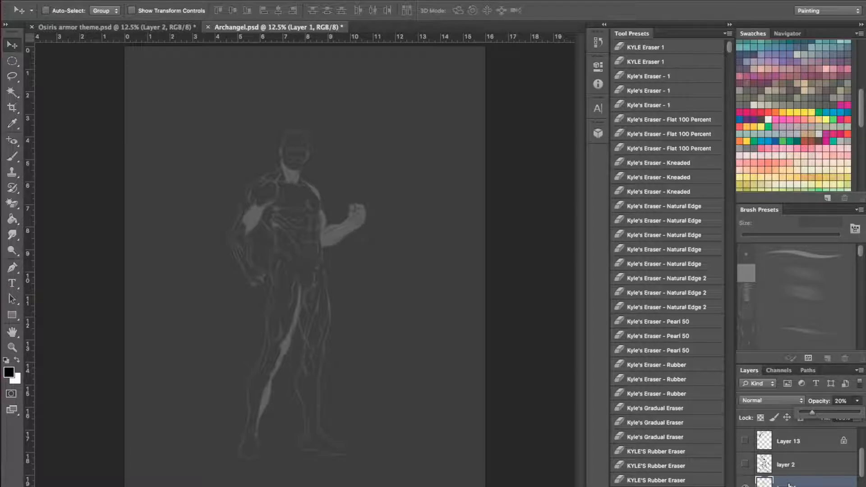
left_click_drag(812, 413, 807, 415)
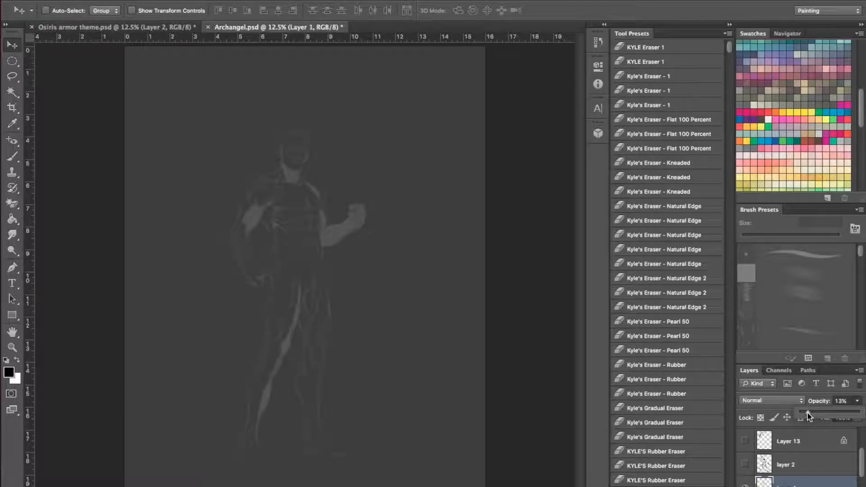
Replace the visible Layer 1 figure with the layer 2 robed reaper sketch, and show background 2 behind it.
left_click(746, 465)
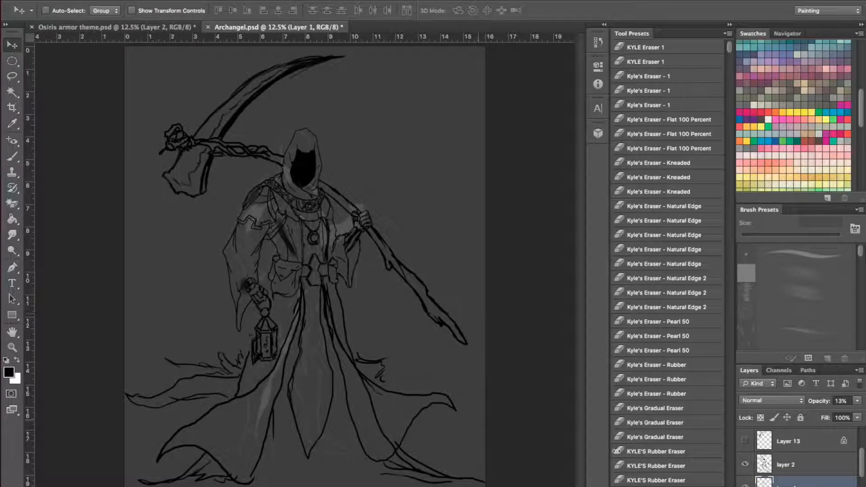
left_click(801, 465)
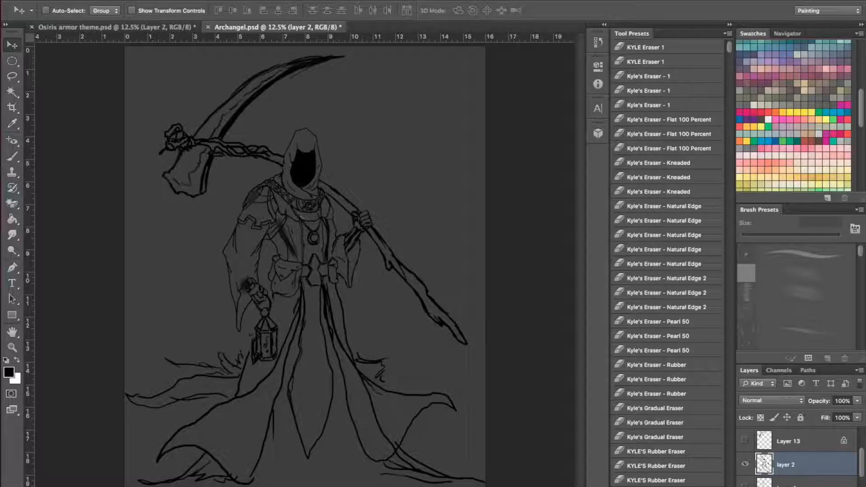
scroll(785, 483, "down", 1)
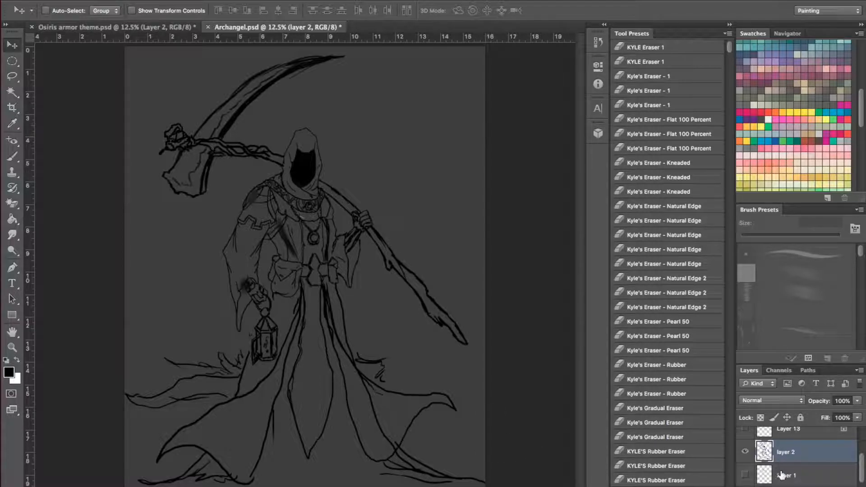
scroll(785, 474, "down", 2)
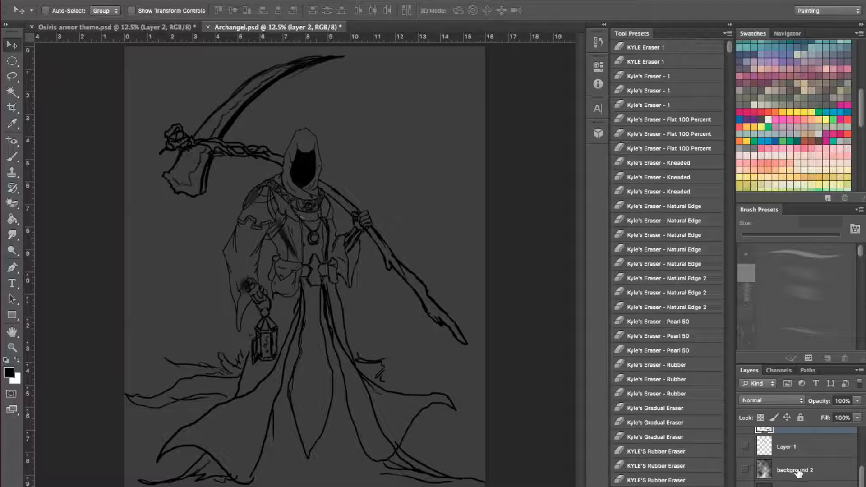
left_click(745, 470)
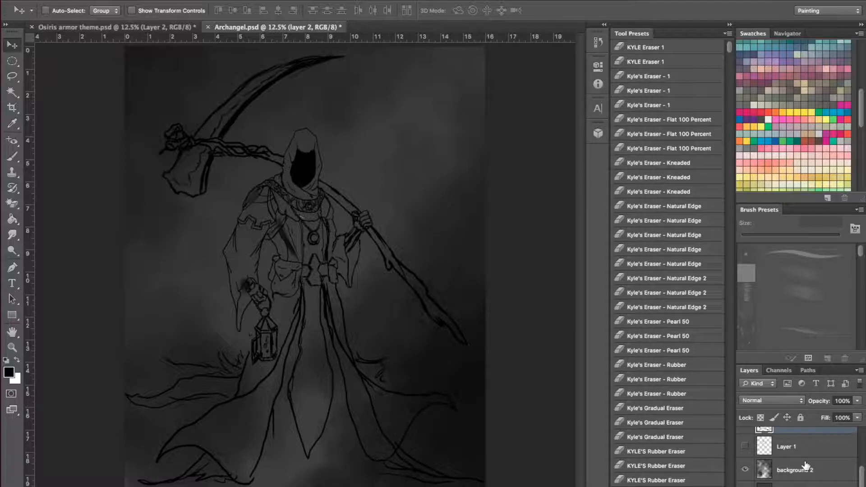
Show Layer 12 with the painted reaper and Layer 13 with the scythe blade, keeping Layer 12 selected.
scroll(806, 465, "up", 2)
scroll(807, 464, "up", 1)
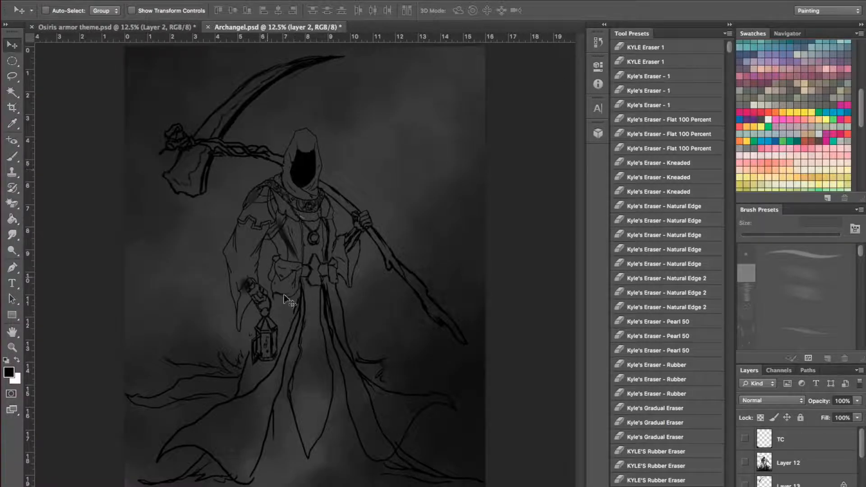
left_click(746, 463)
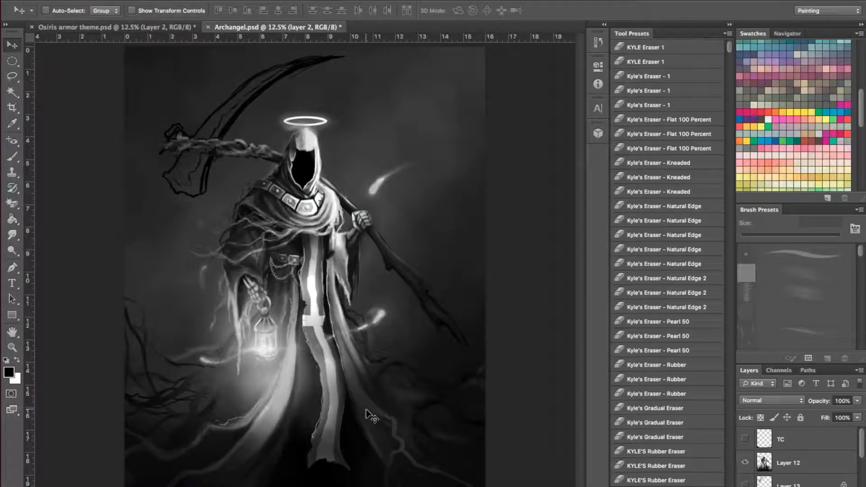
left_click(806, 462)
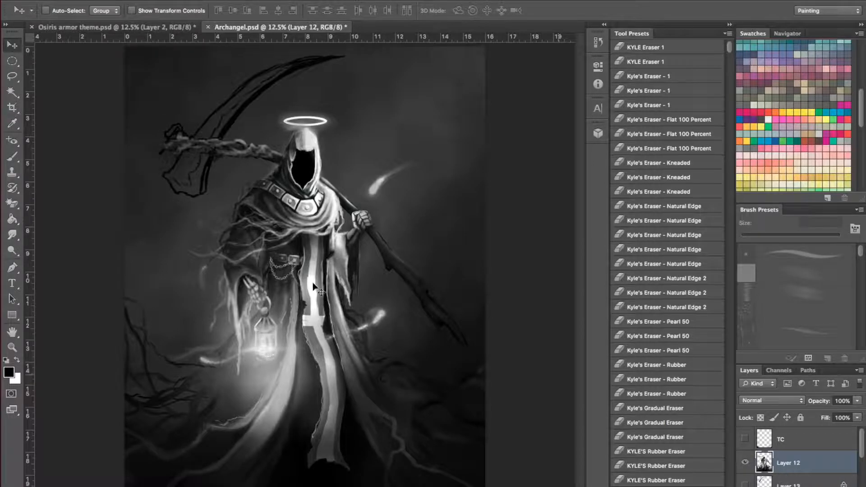
left_click(746, 484)
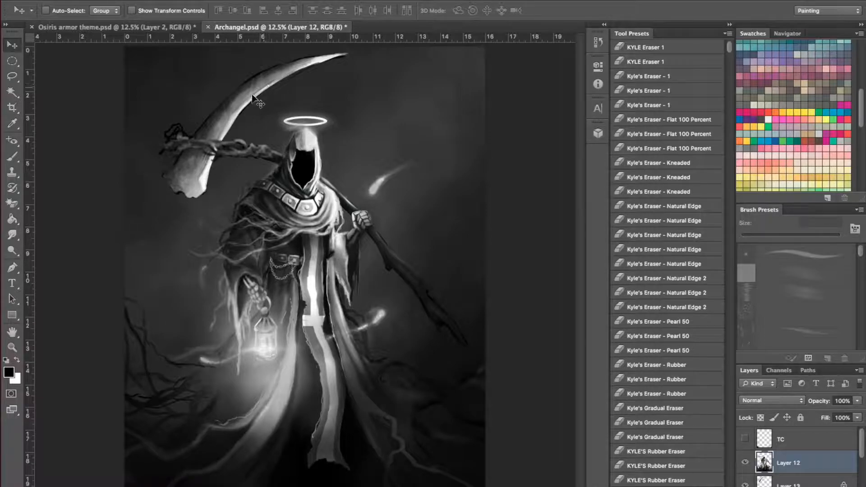
Hide the layer 2 sketch and show the TC layer with the glowing particles and signature.
scroll(764, 461, "down", 2)
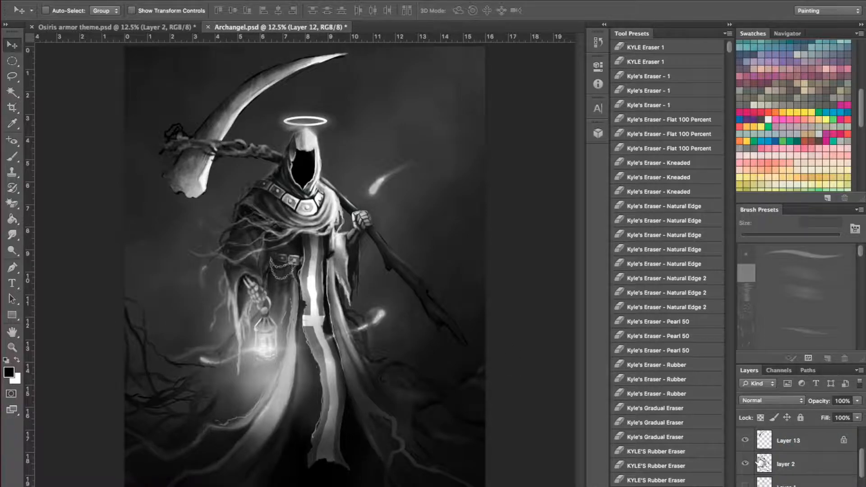
left_click(747, 464)
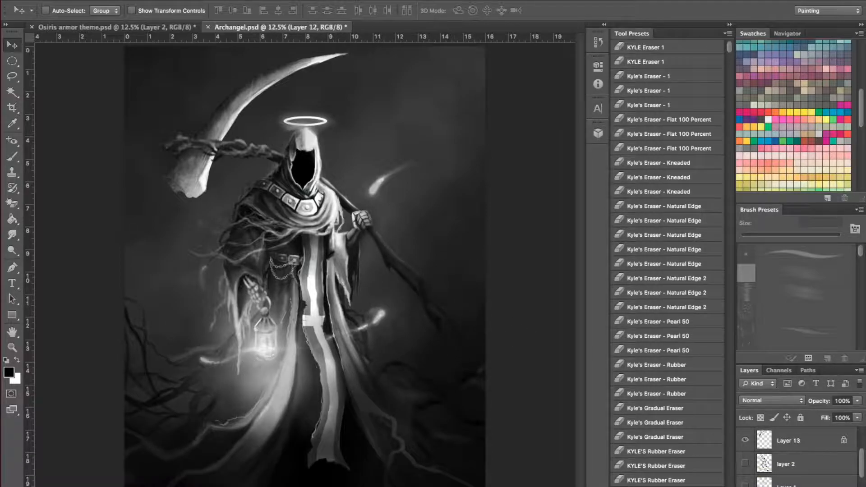
scroll(783, 470, "up", 1)
scroll(784, 470, "up", 1)
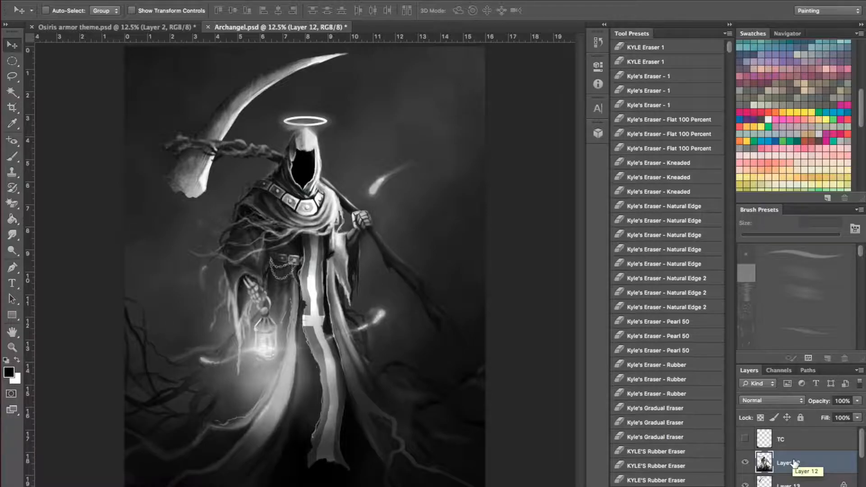
left_click(745, 439)
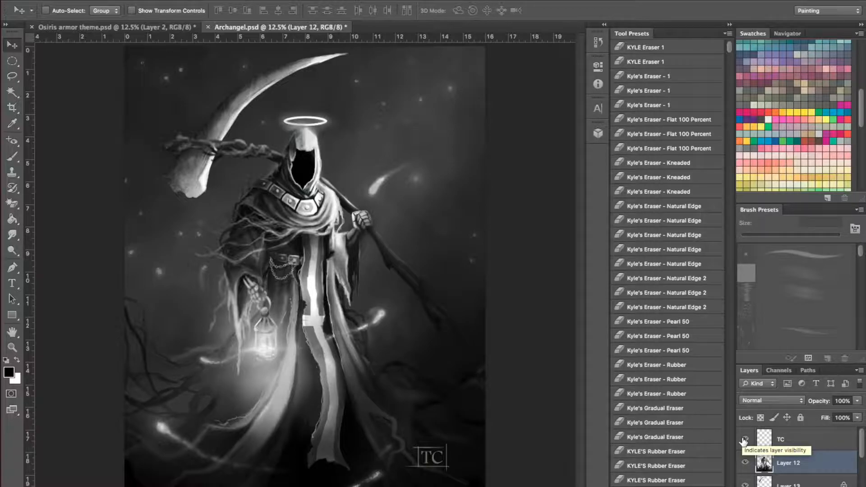
left_click(744, 440)
left_click(744, 440)
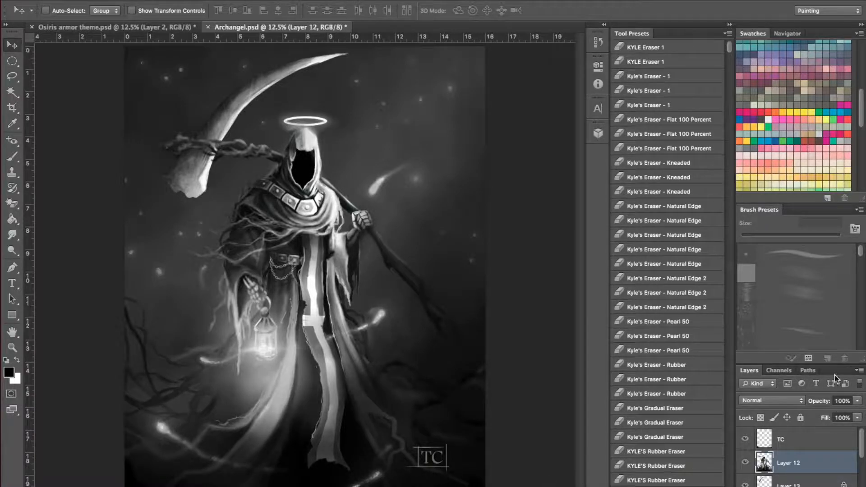
Review the layer stack from the TC layer down to the backgrounds and back up.
scroll(808, 445, "down", 1)
scroll(808, 446, "down", 3)
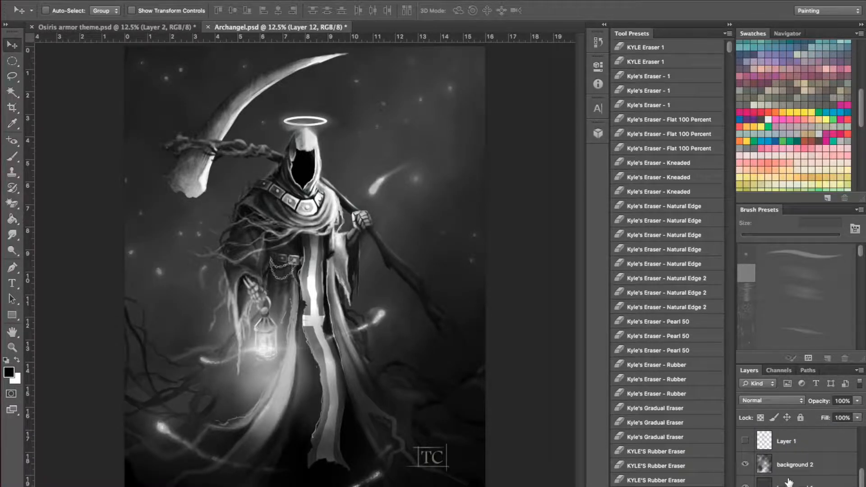
scroll(790, 482, "up", 1)
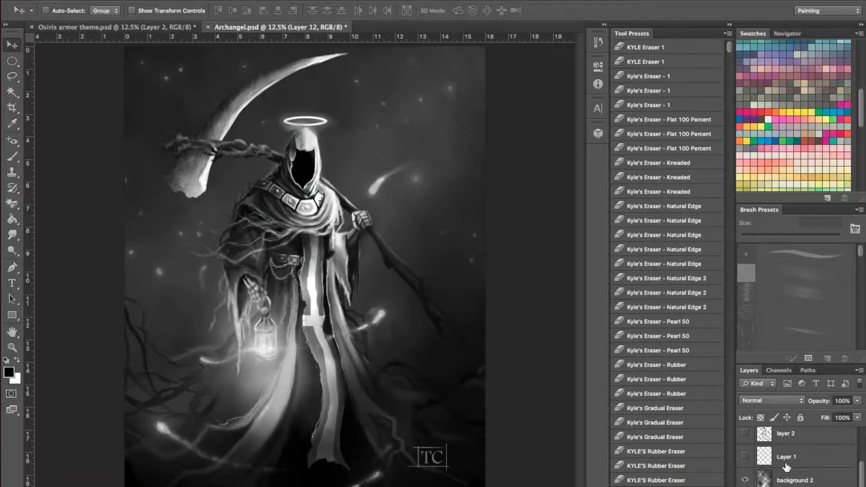
scroll(786, 467, "up", 1)
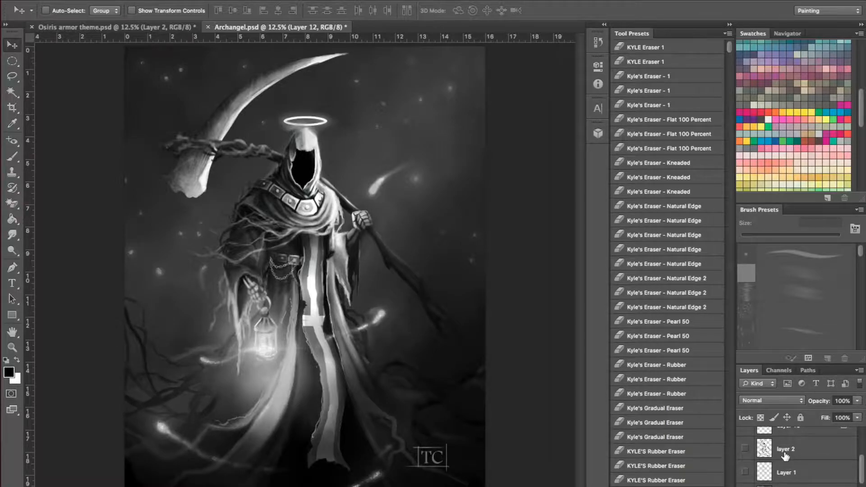
scroll(786, 457, "up", 2)
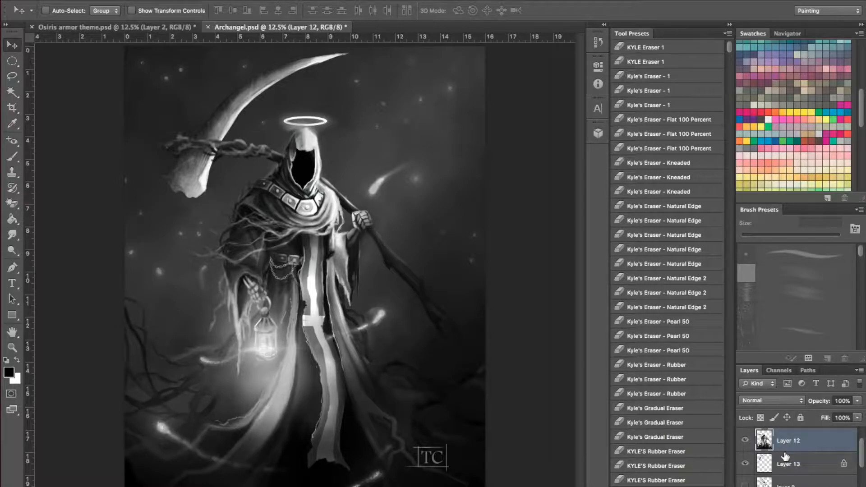
scroll(786, 456, "up", 1)
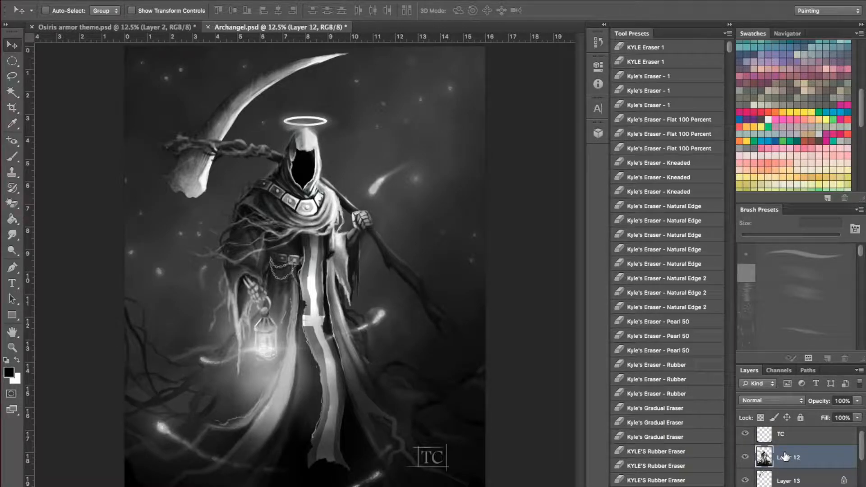
scroll(786, 457, "up", 1)
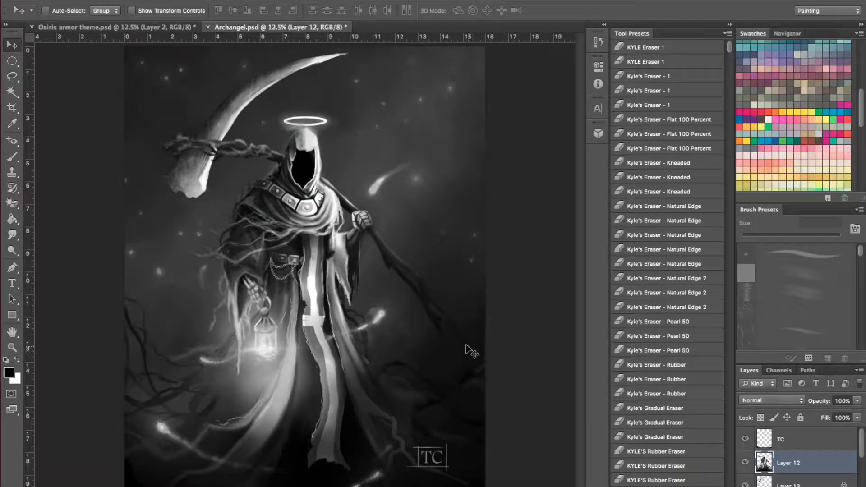
scroll(839, 469, "down", 3)
scroll(838, 469, "up", 3)
Hide Layer 13, Layer 12, TC and background 2 so only the plain grey background is displayed.
left_click(745, 483)
left_click(745, 467)
left_click(745, 440)
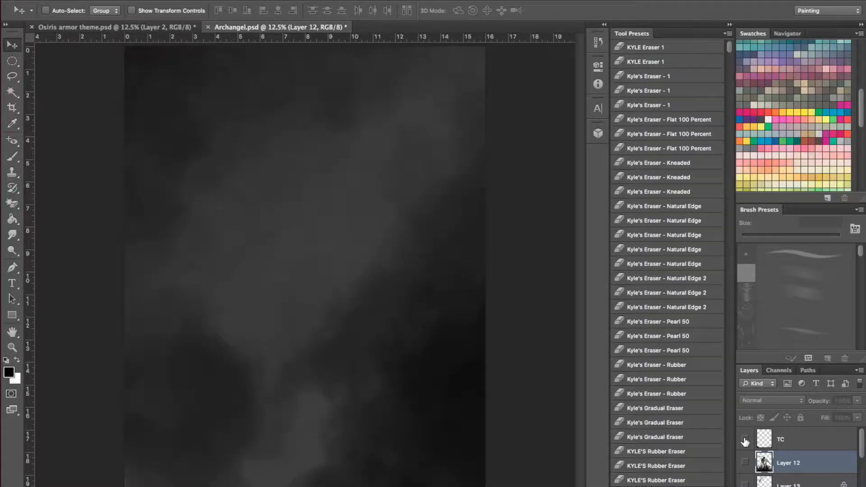
scroll(782, 479, "down", 4)
left_click(745, 464)
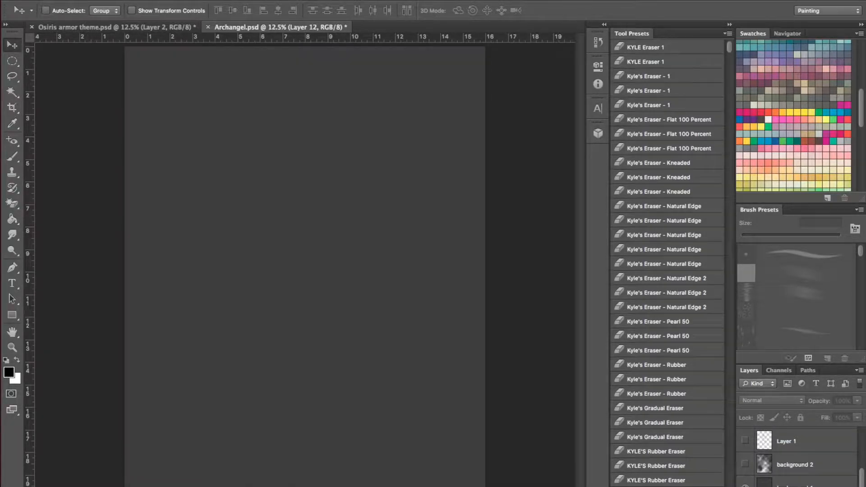
Preview the Layer 1 anatomy figure and the layer 2 reaper sketch one at a time, hiding each again.
scroll(765, 481, "up", 1)
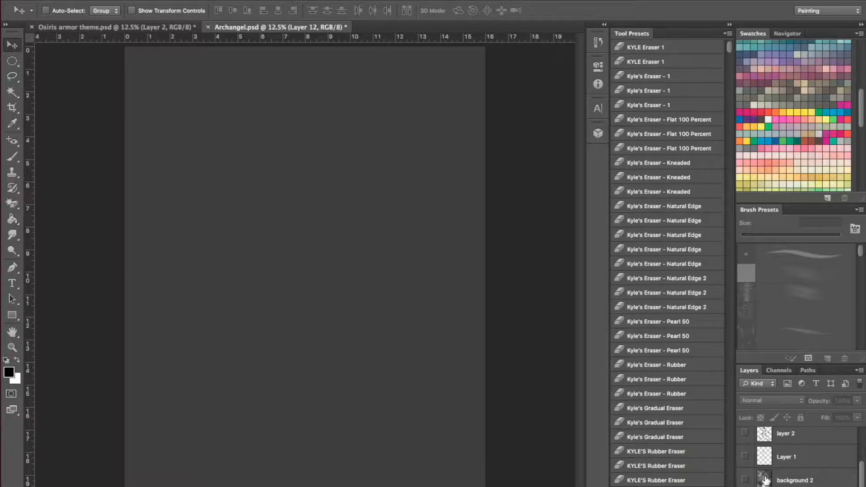
left_click(746, 457)
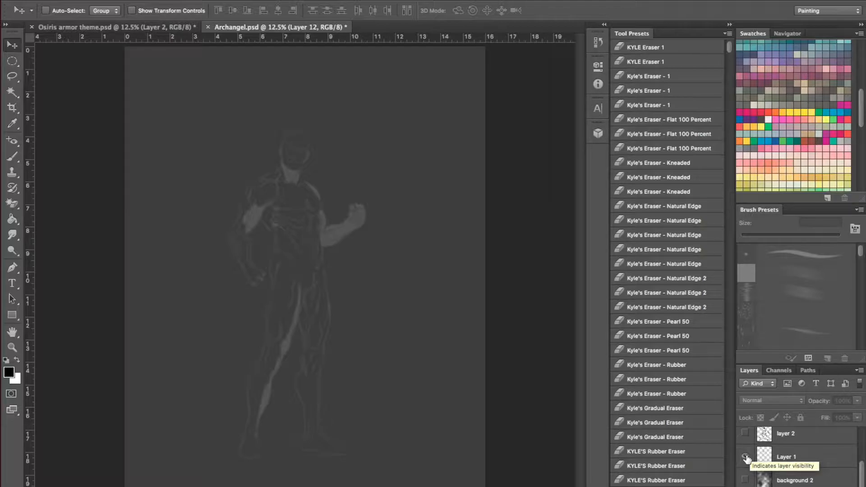
left_click(745, 457)
left_click(745, 433)
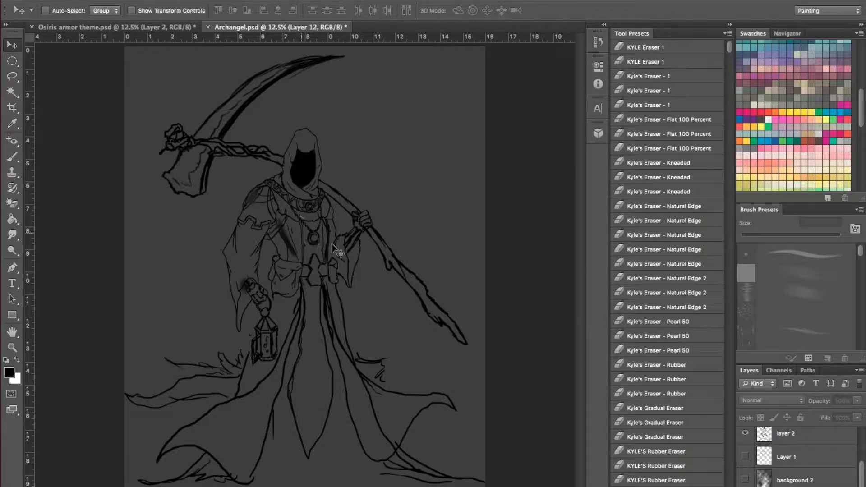
scroll(753, 445, "up", 2)
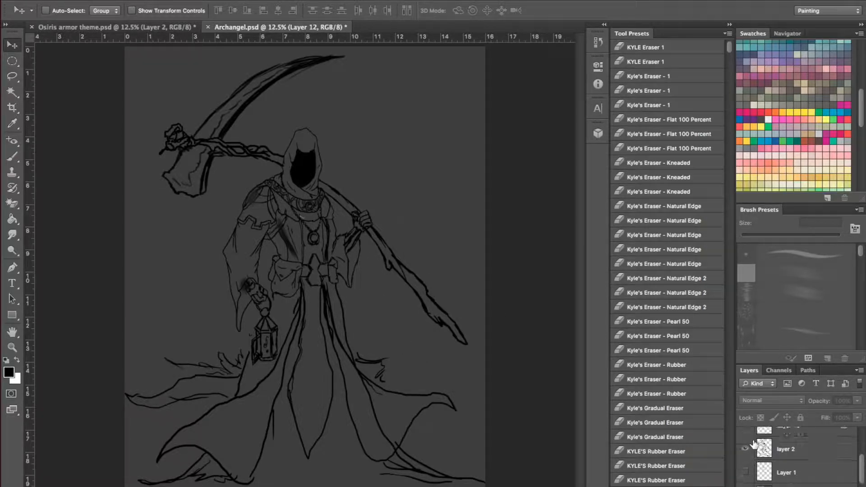
left_click(744, 466)
scroll(744, 469, "up", 3)
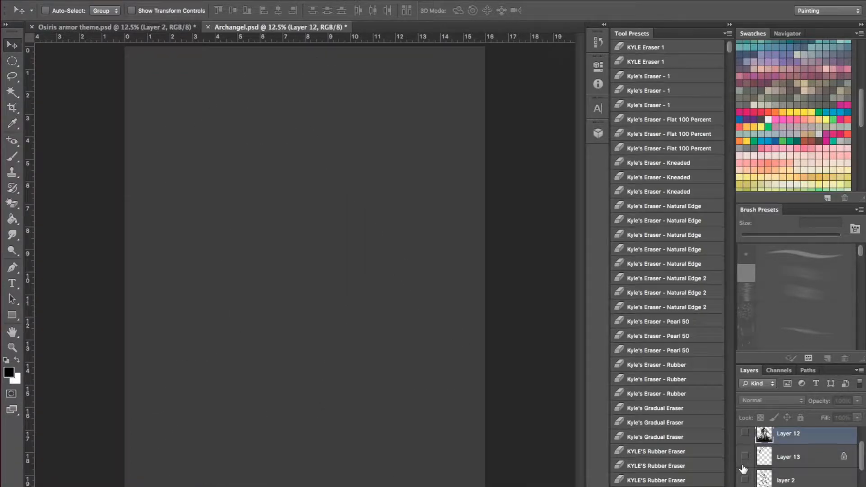
Show Layer 12, Layer 13, background 2 and TC to display the complete reaper painting.
left_click(745, 452)
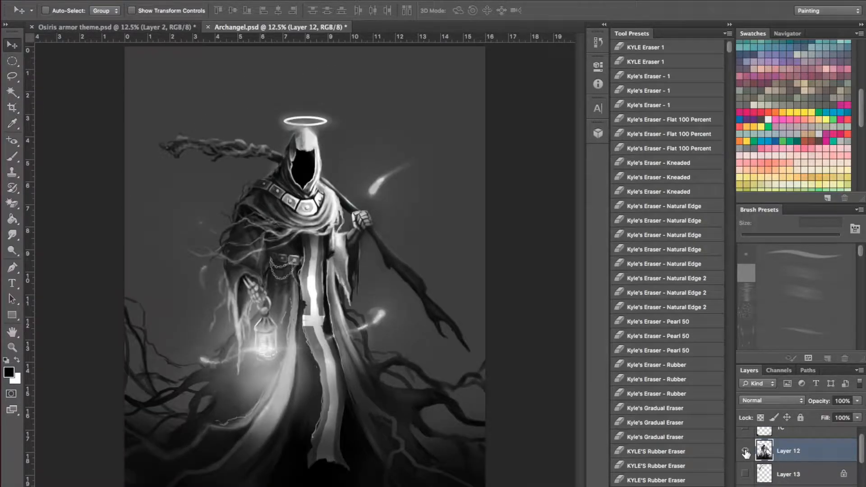
left_click(745, 474)
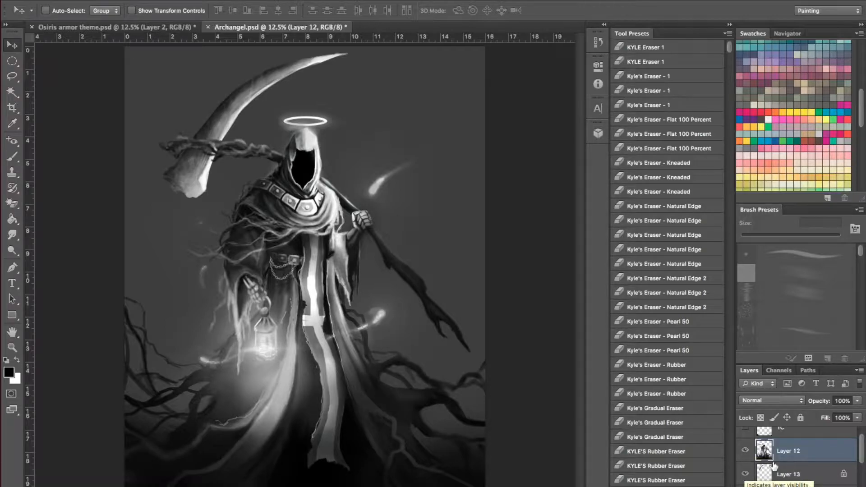
scroll(749, 472, "down", 5)
left_click(746, 465)
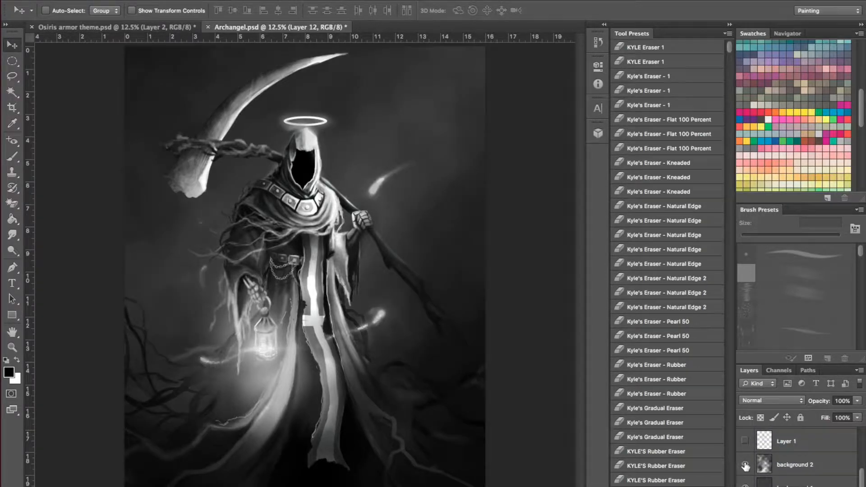
scroll(745, 466, "up", 5)
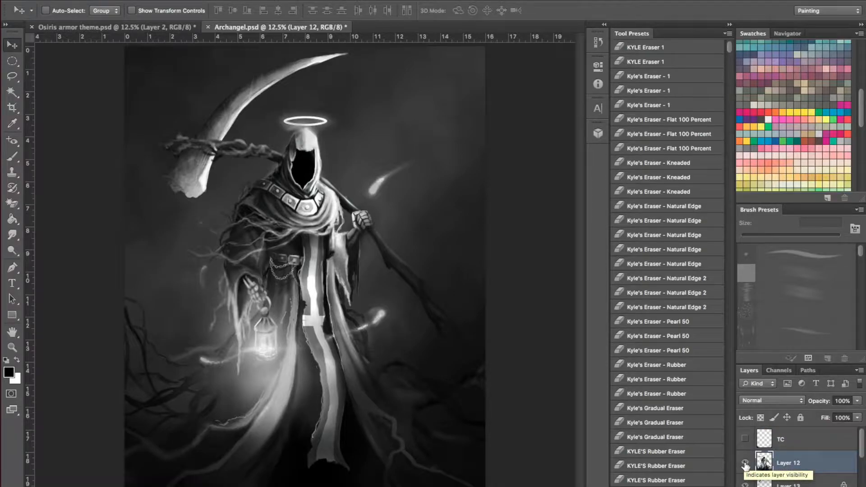
left_click(745, 440)
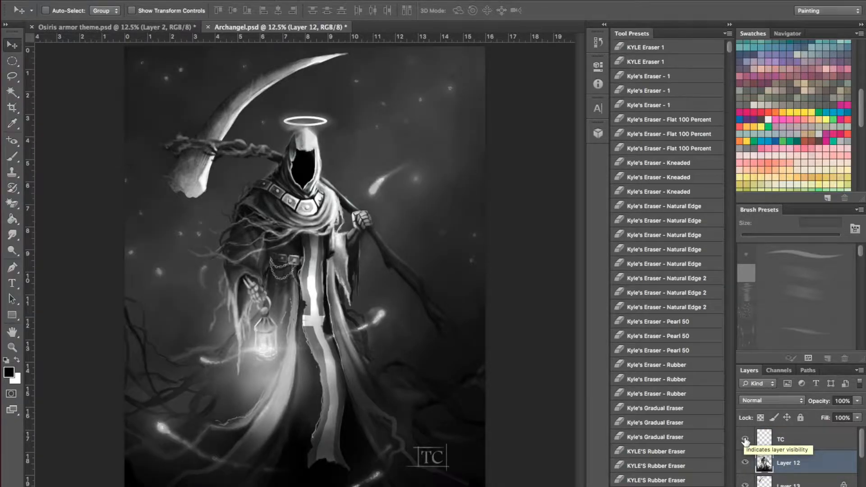